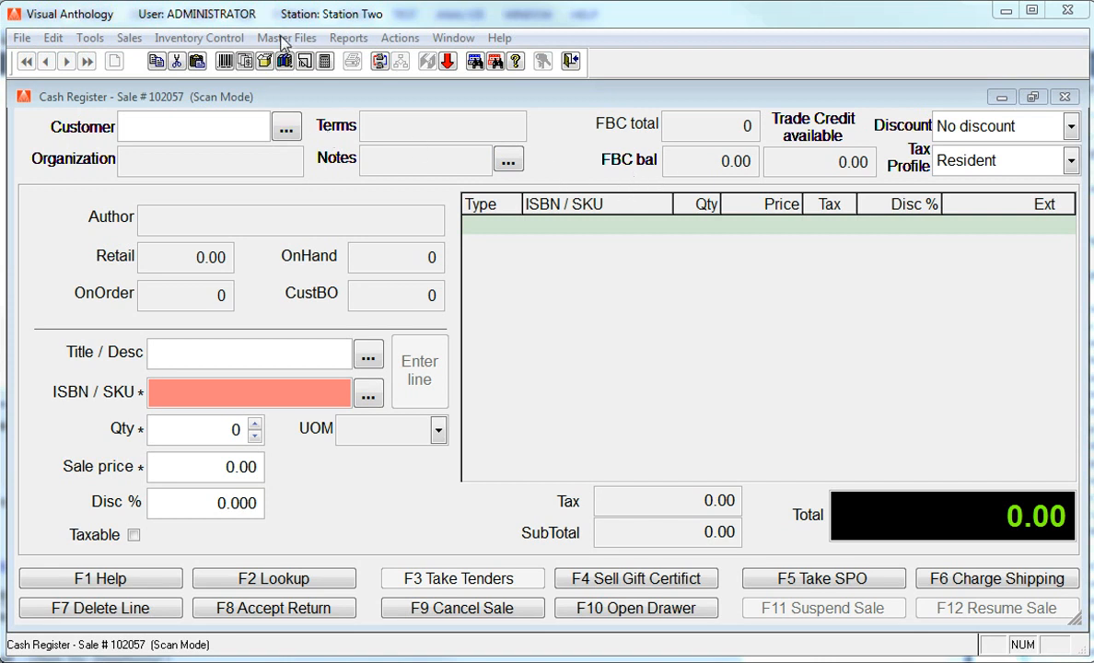
# Review the list, details and customers of the Your Bookstore Club record under Frequent Buyer Clubs, and return to the cash register
pyautogui.click(283, 38)
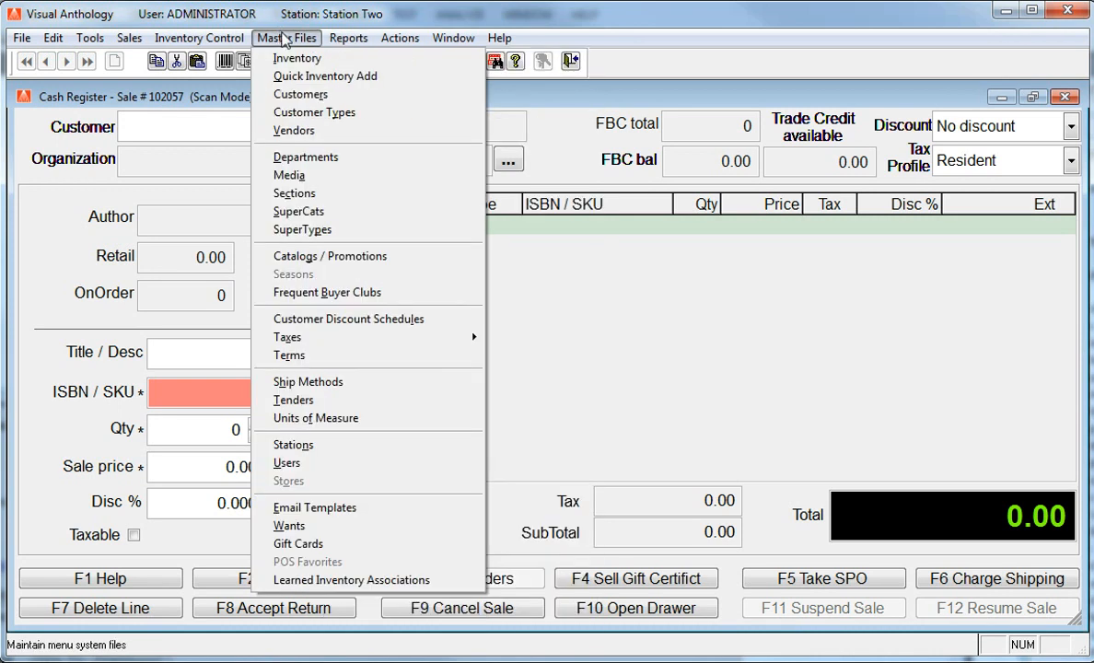
pyautogui.click(304, 292)
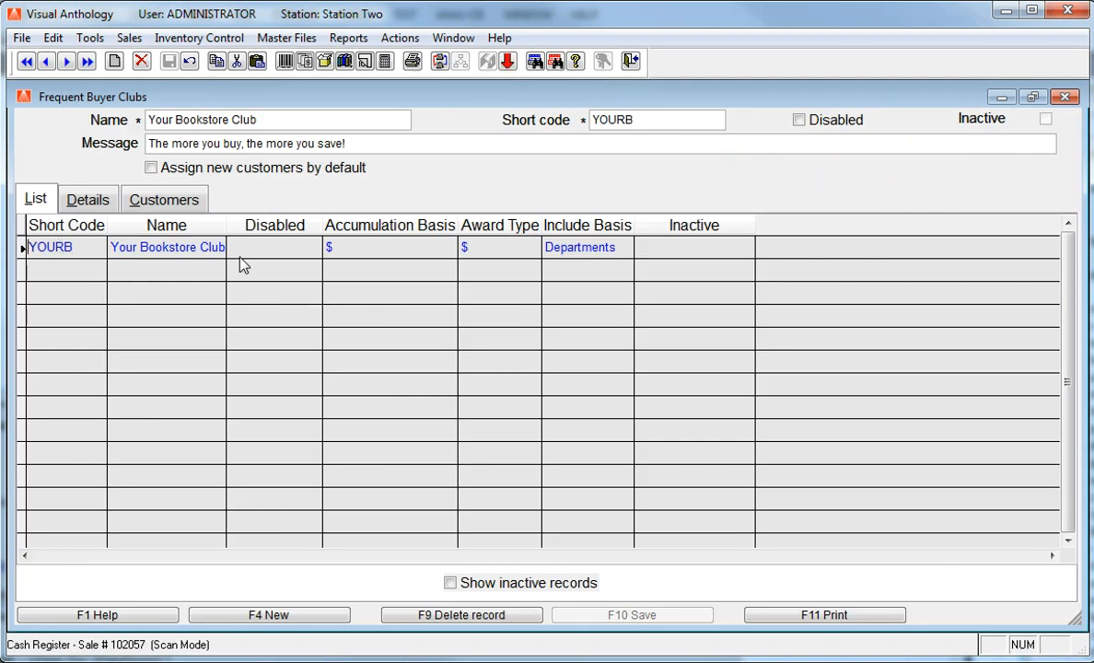
pyautogui.click(91, 203)
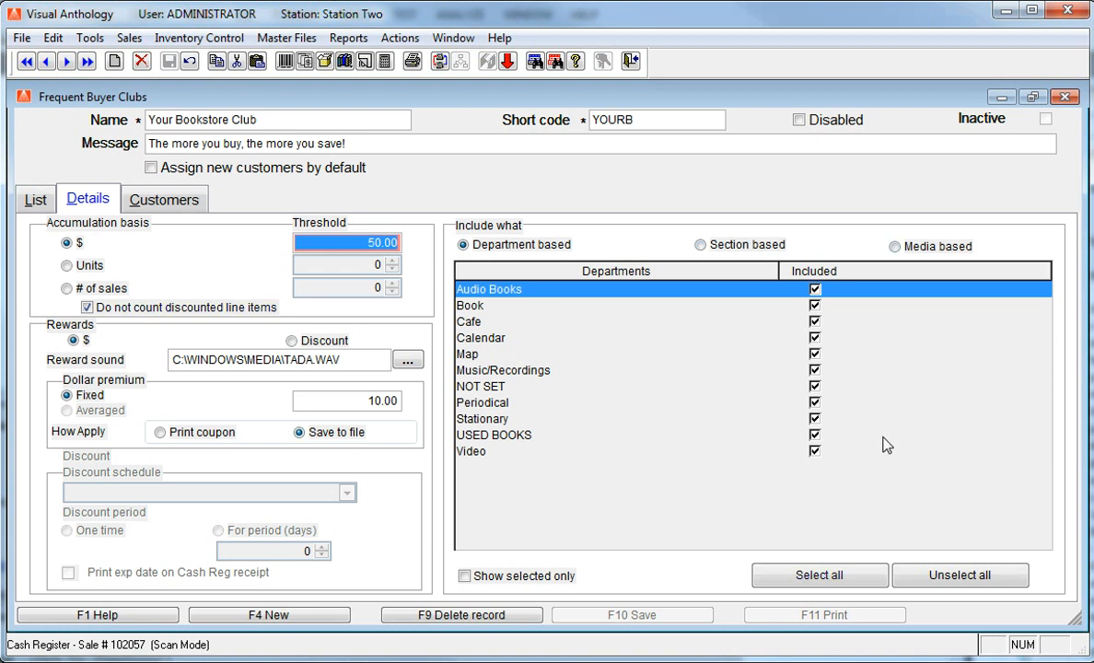
pyautogui.click(166, 206)
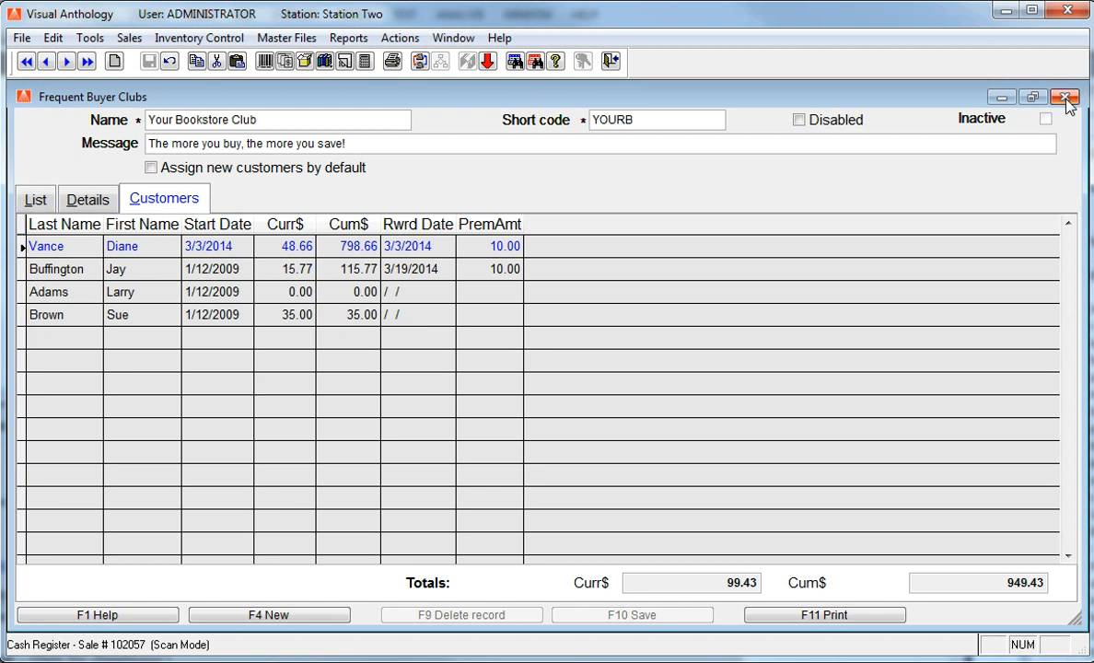
pyautogui.click(85, 195)
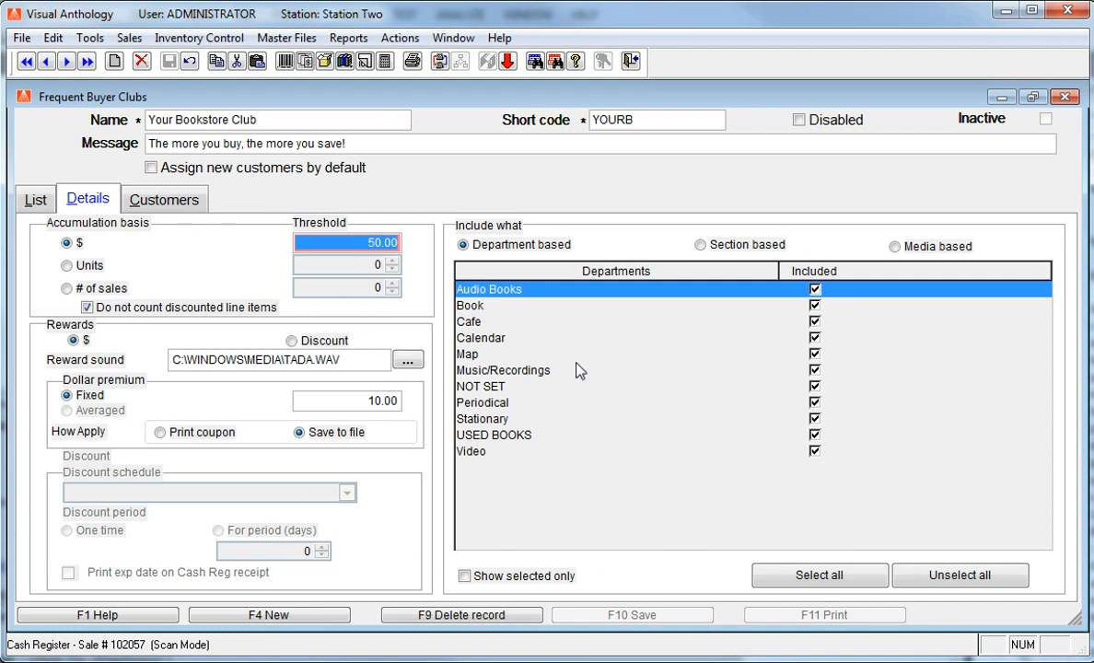
pyautogui.click(1064, 97)
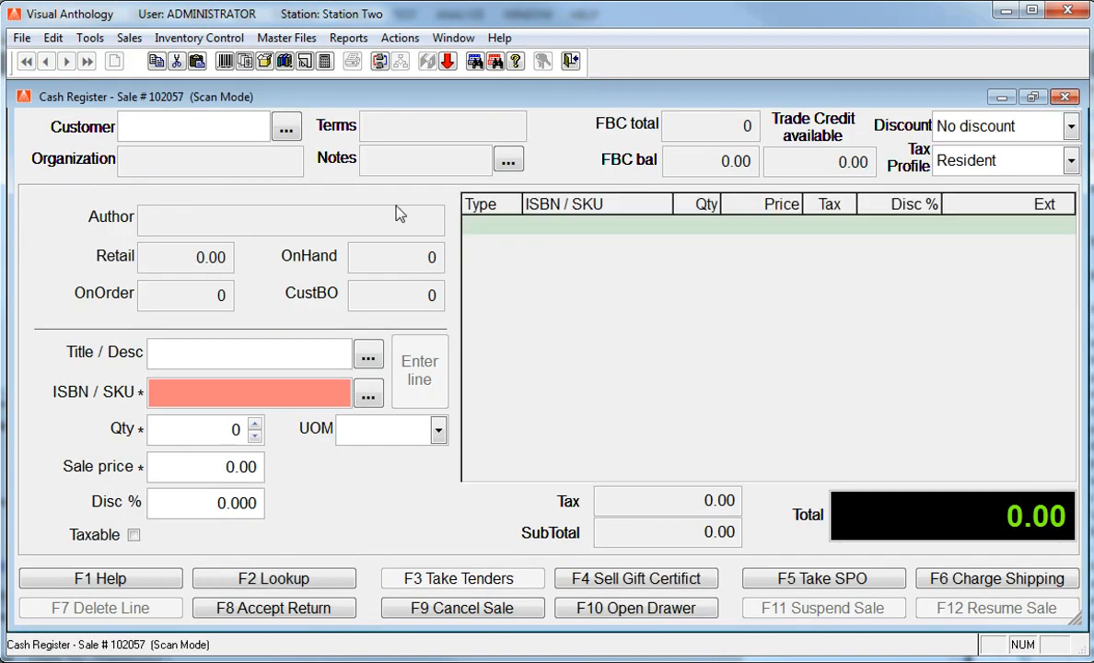
# Look up the club customer by partial last name and assign the matching record to the sale
pyautogui.click(132, 127)
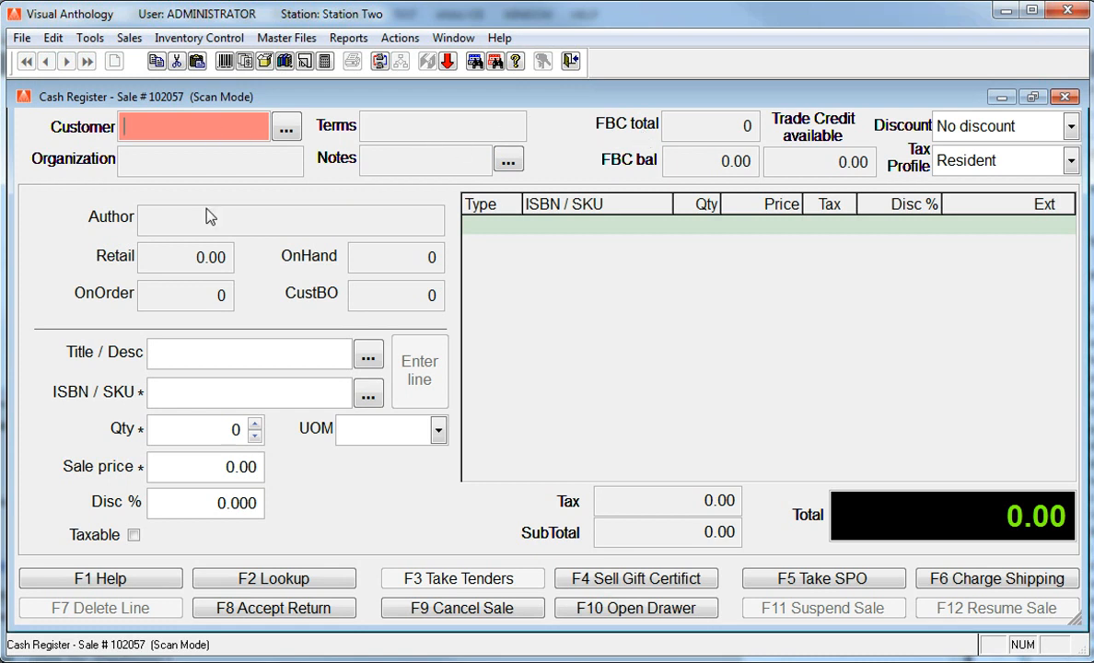
pyautogui.write('brow')
pyautogui.press('Return')
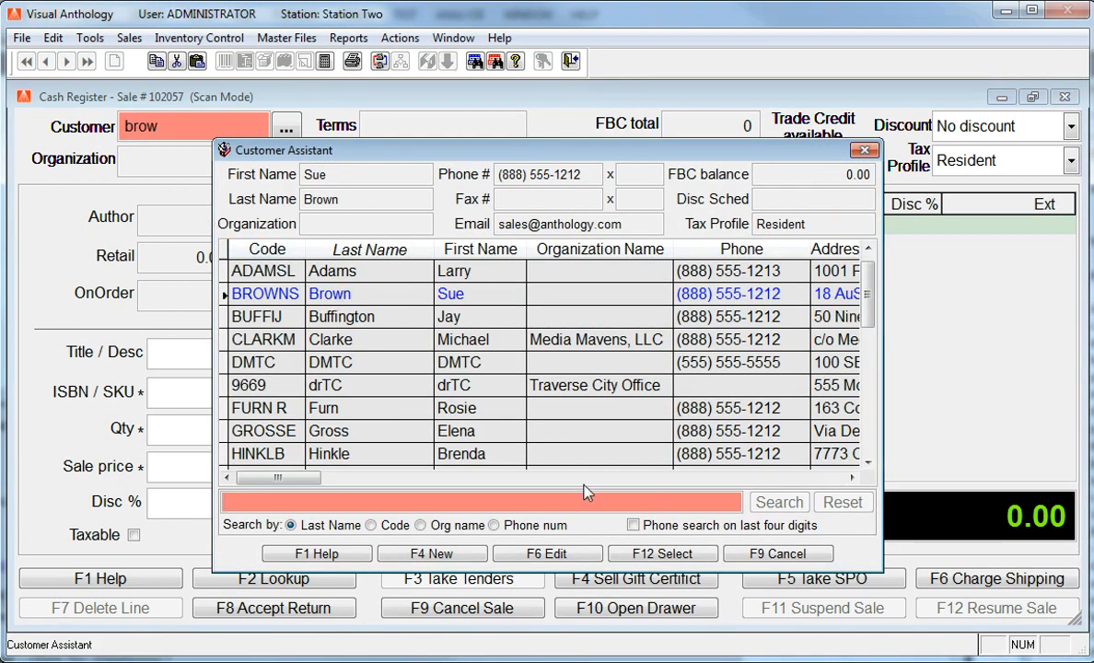
pyautogui.click(644, 553)
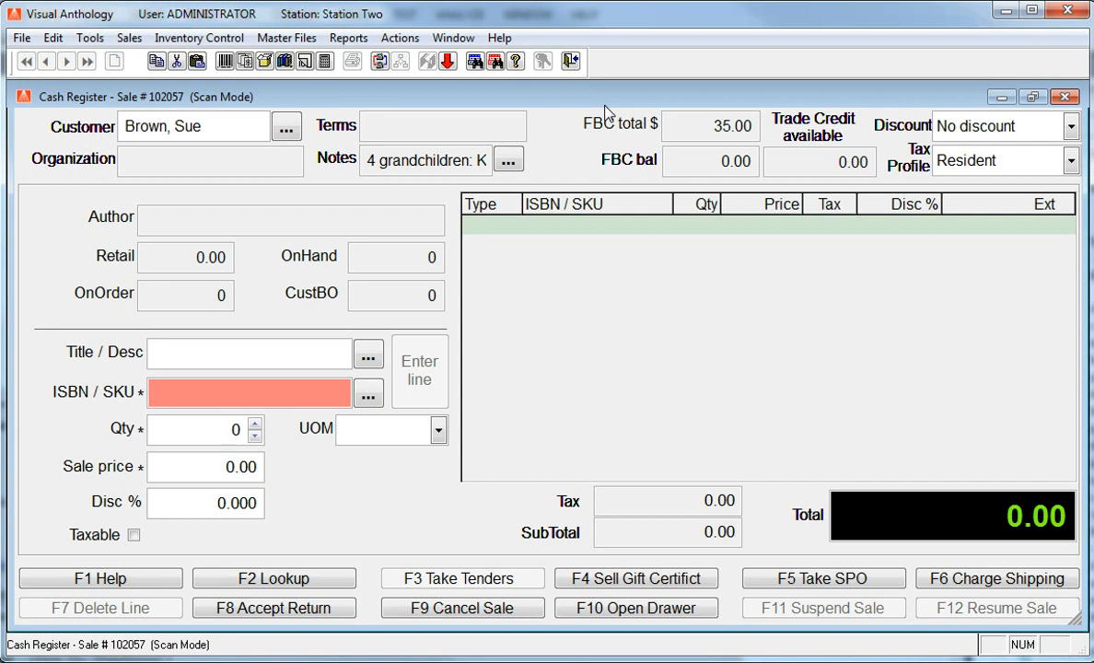
pyautogui.write('9780761506850')
pyautogui.press('Return')
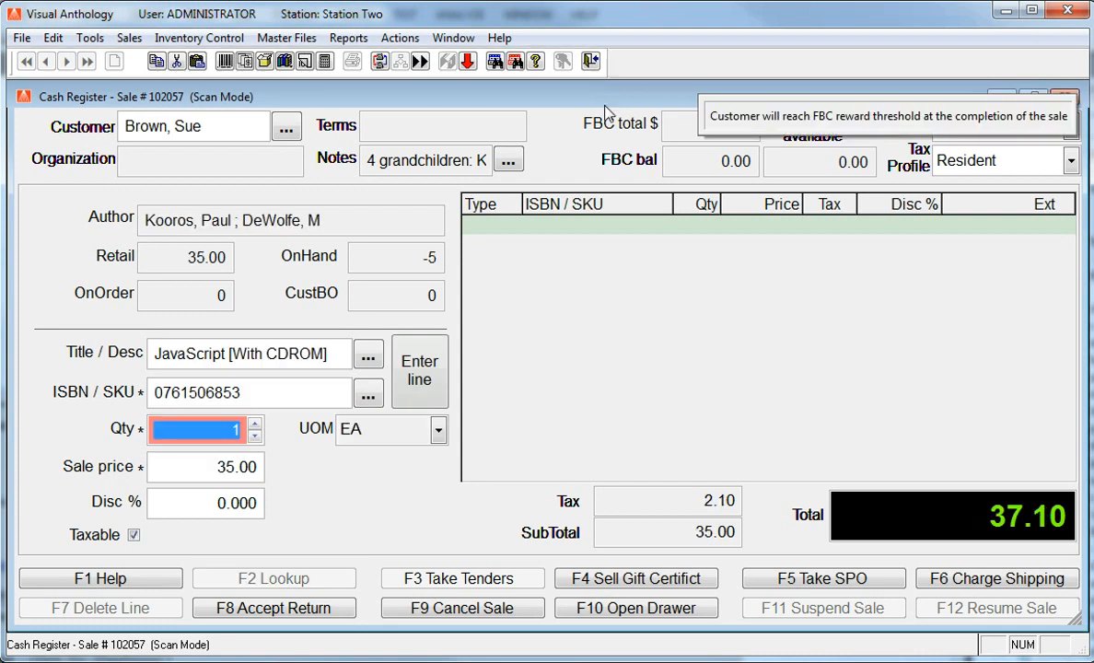
pyautogui.press('Return')
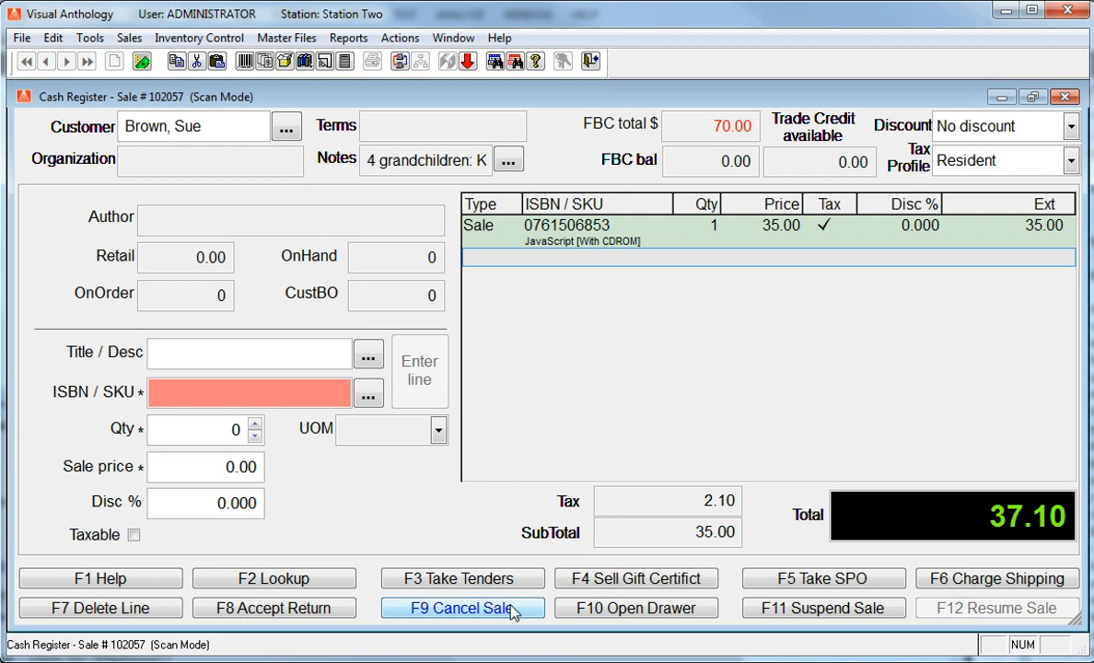
# Take tenders for the sale and enter the full amount due as a check
pyautogui.click(466, 578)
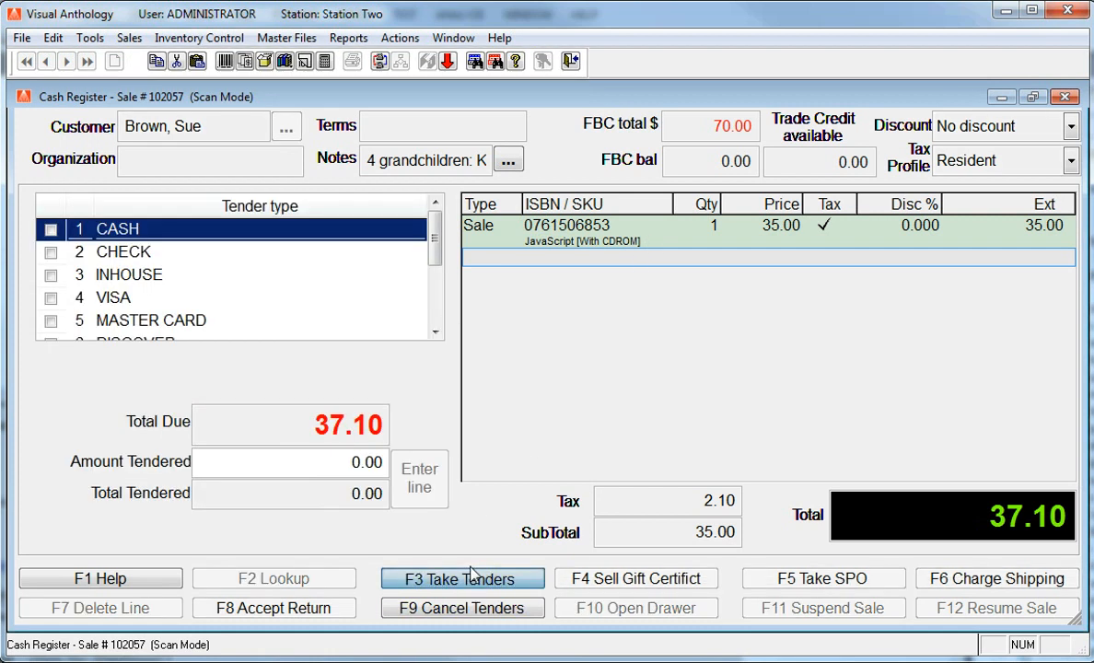
pyautogui.click(51, 253)
pyautogui.click(419, 483)
pyautogui.click(429, 380)
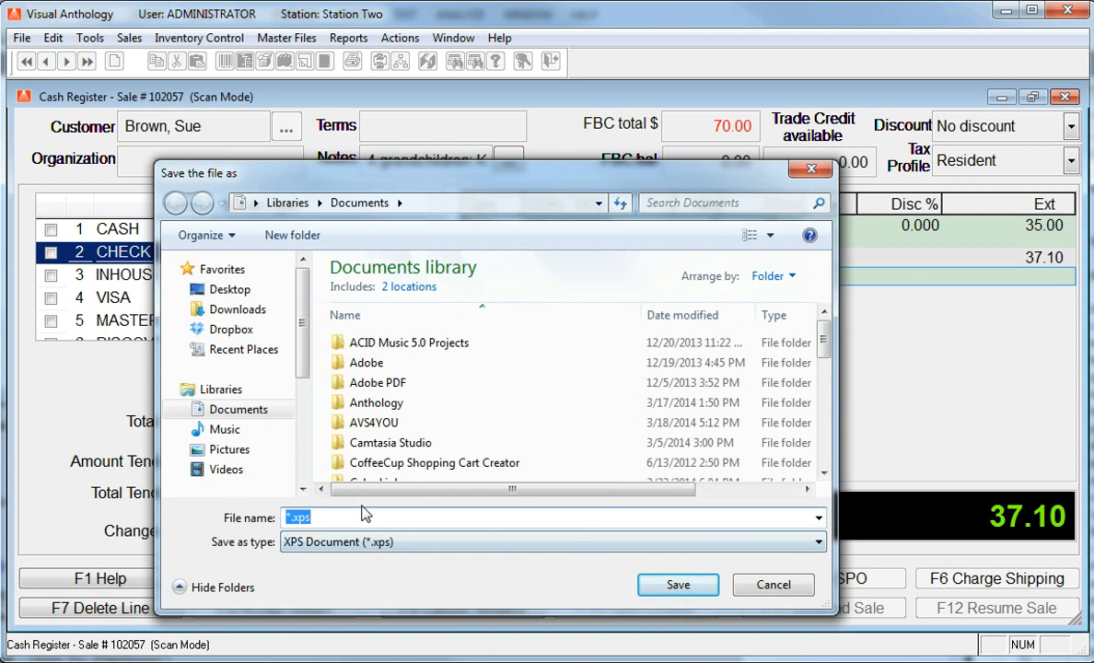
# Save the receipt as the XPS document sale6 in the Documents library and finish the sale
pyautogui.write('sale')
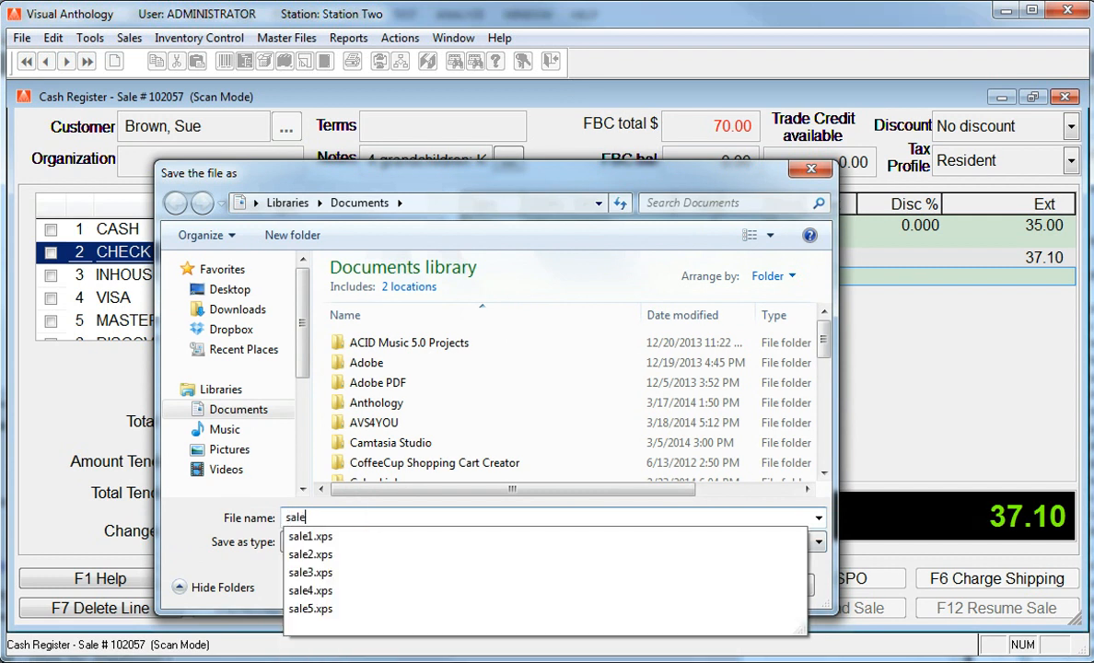
pyautogui.write('6')
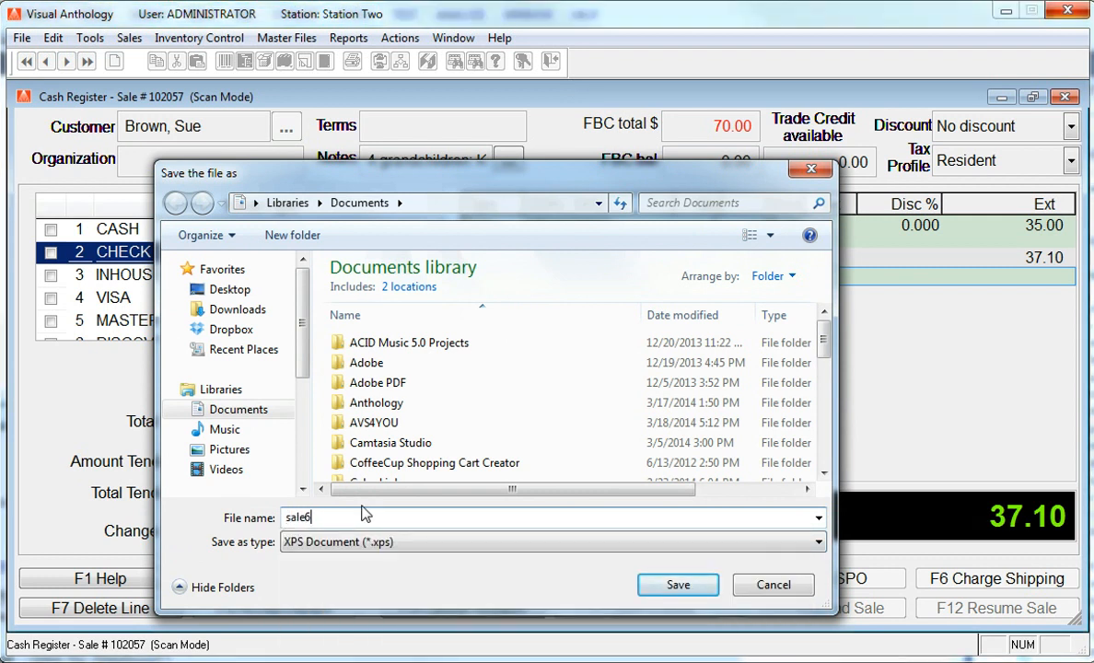
pyautogui.press('Return')
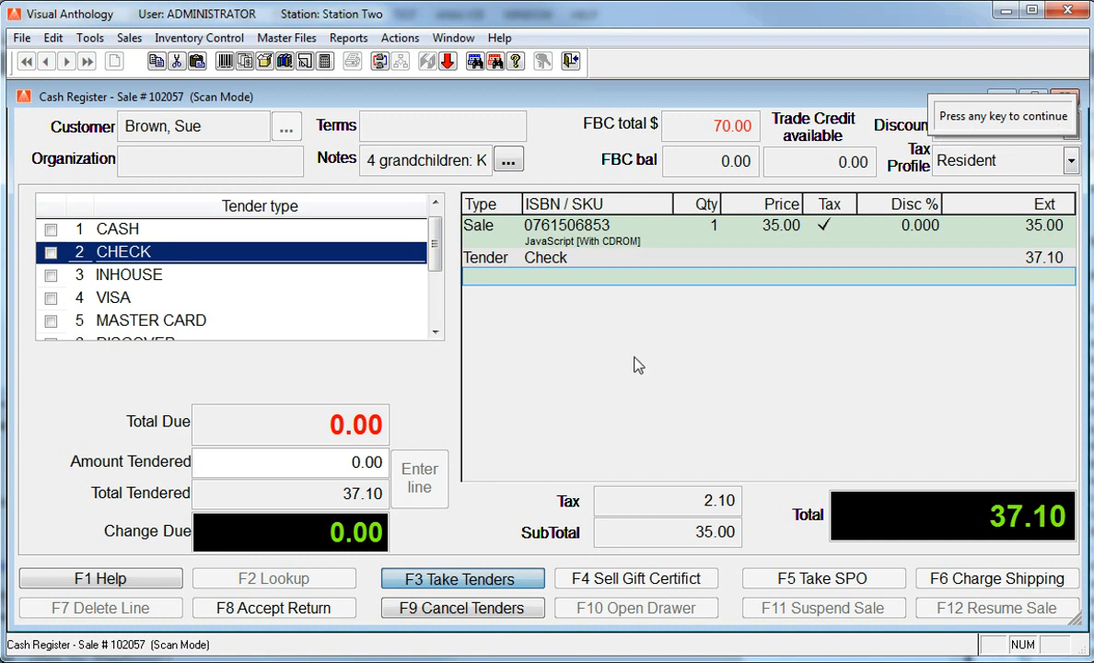
pyautogui.press('Return')
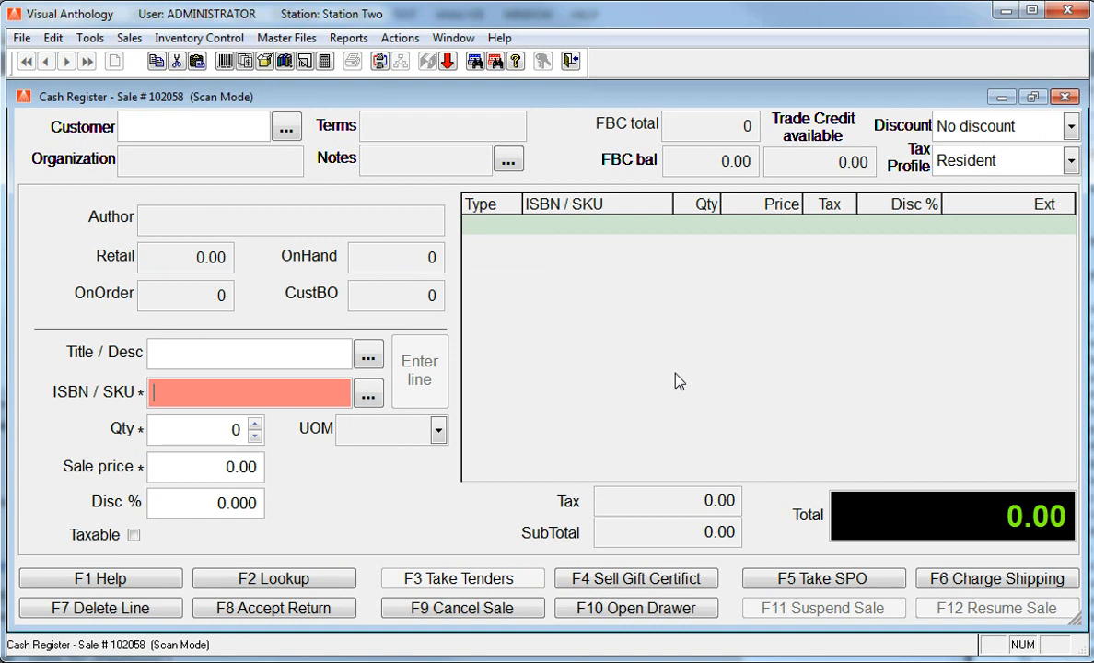
# Look up the same club customer by partial last name and assign them to the new sale
pyautogui.click(140, 126)
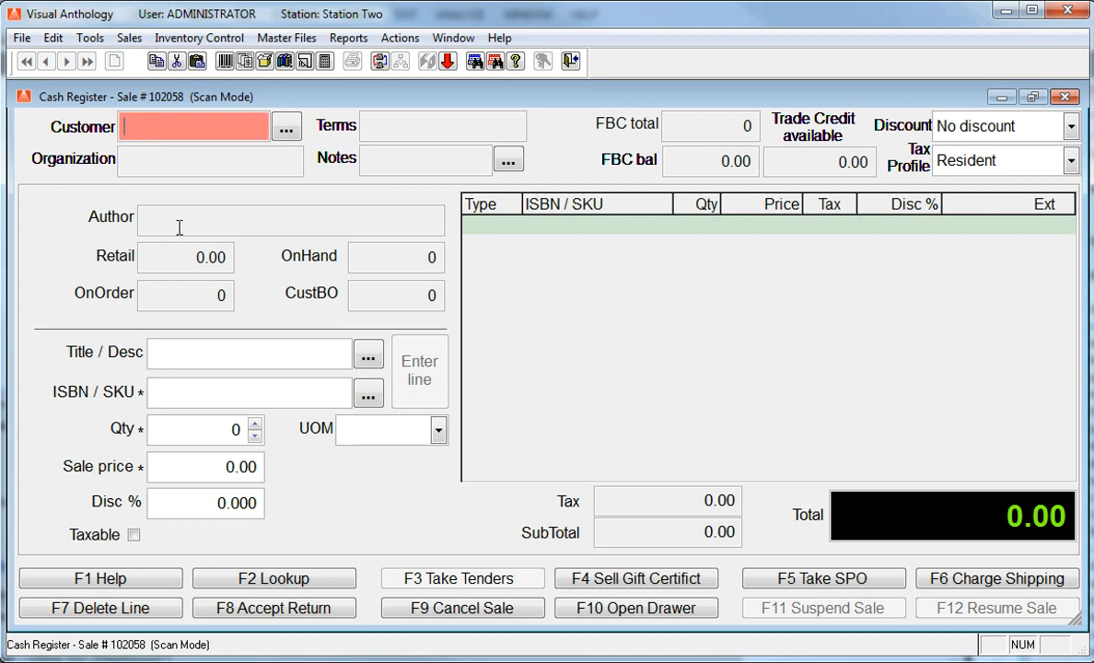
pyautogui.write('brow')
pyautogui.press('Return')
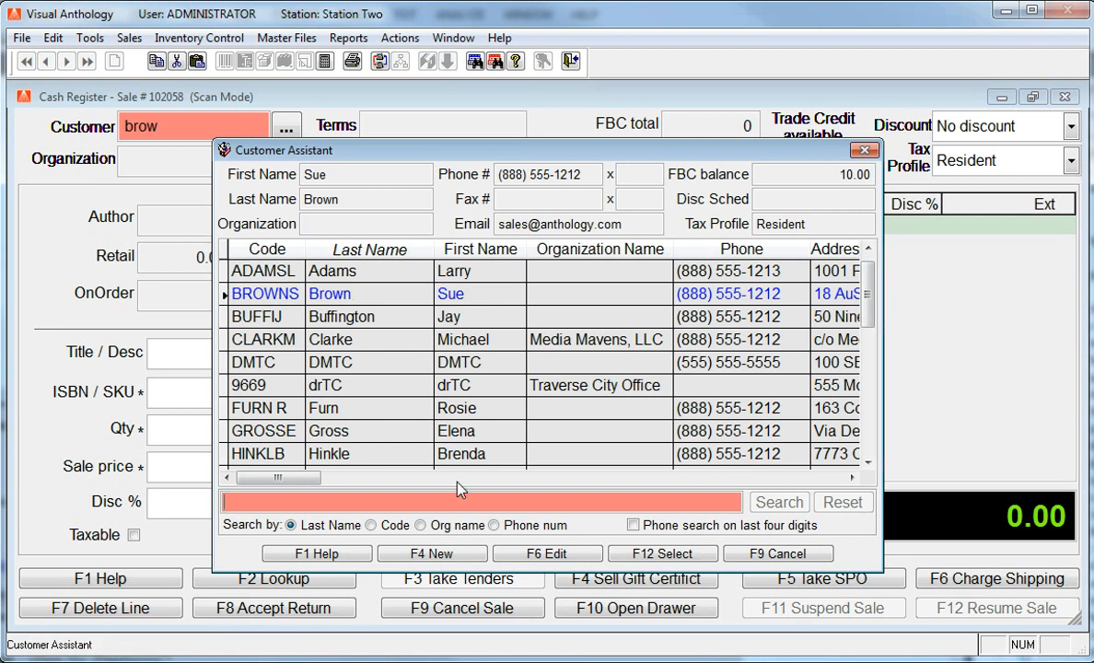
pyautogui.click(675, 553)
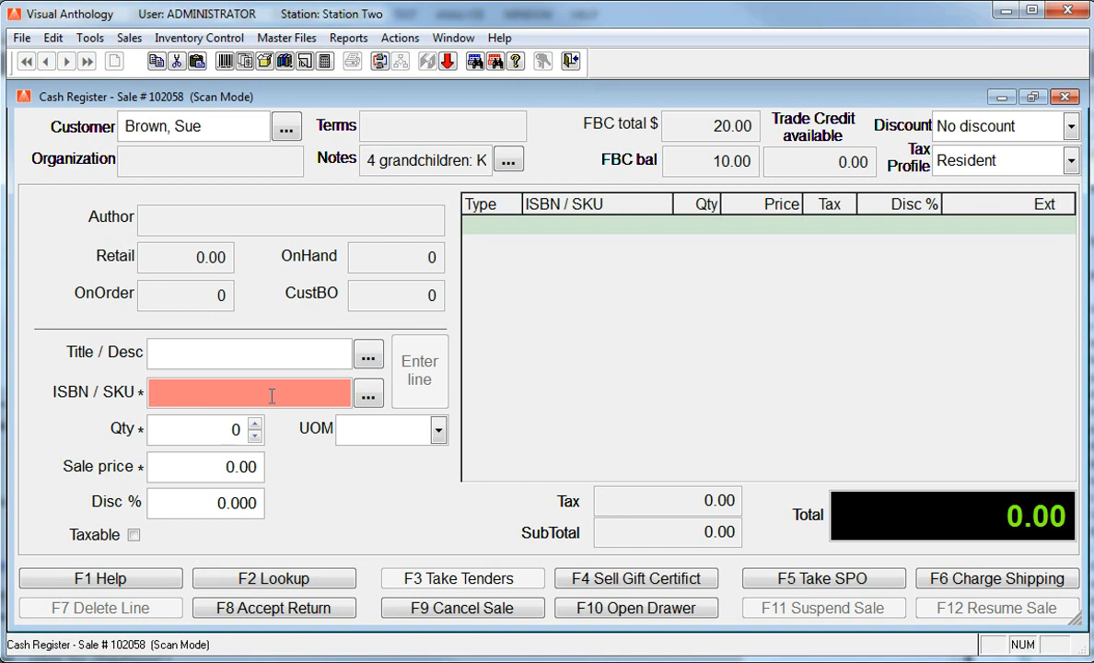
pyautogui.write('9780321346933')
pyautogui.press('Return')
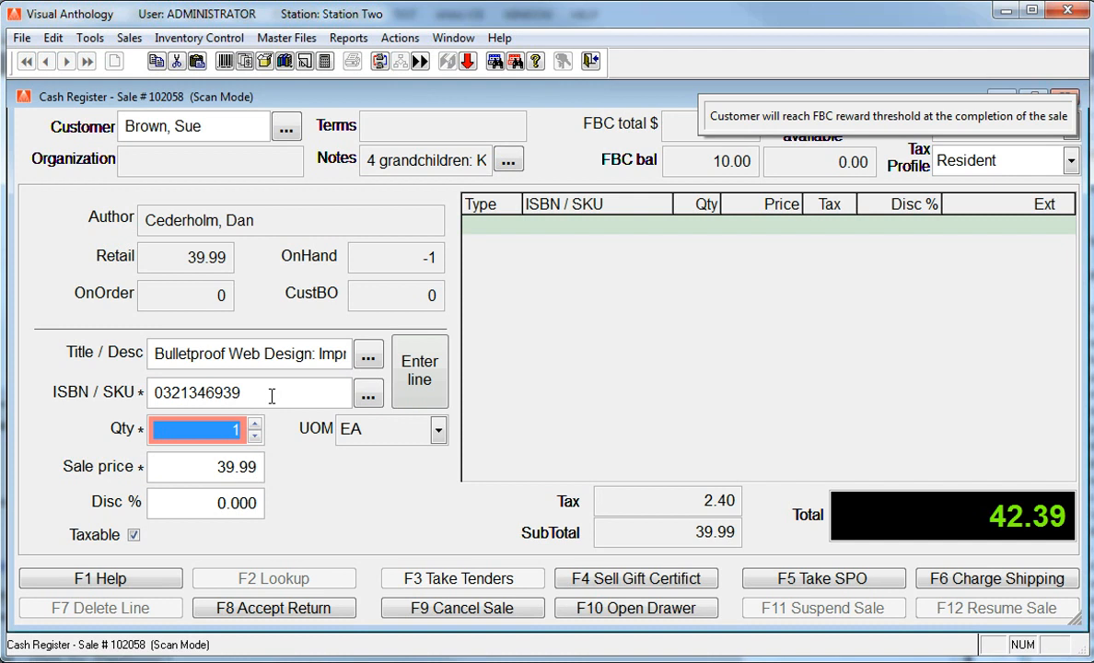
pyautogui.press('Return')
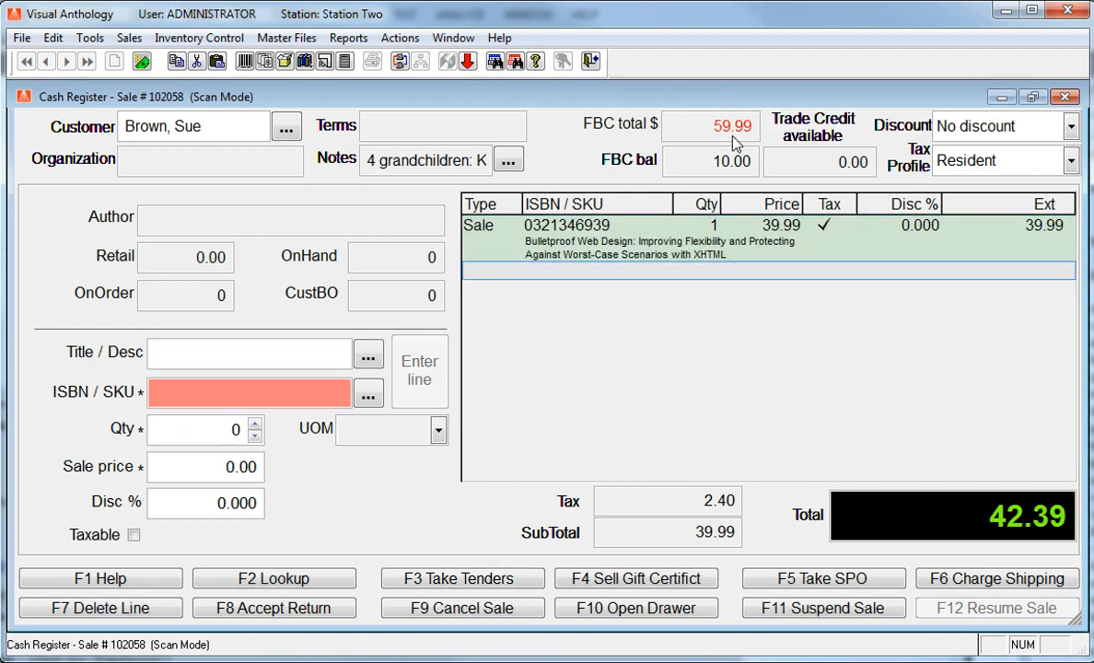
# Take tenders for the sale with the customer's Fbc - Premium applied, and pay the remaining balance by check
pyautogui.click(470, 581)
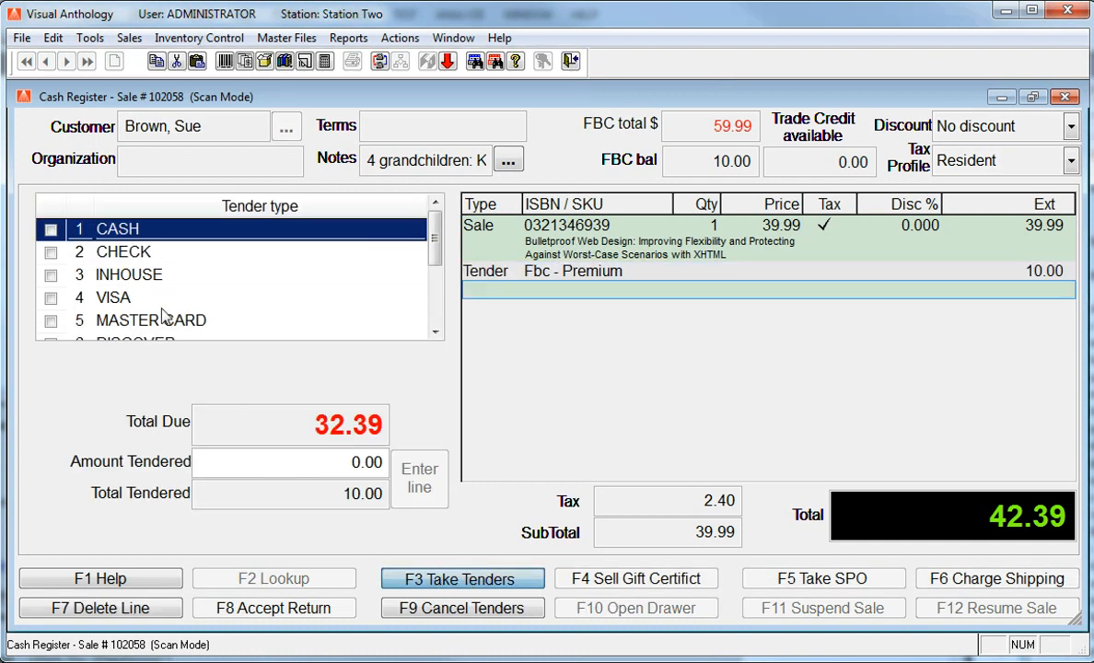
pyautogui.click(51, 254)
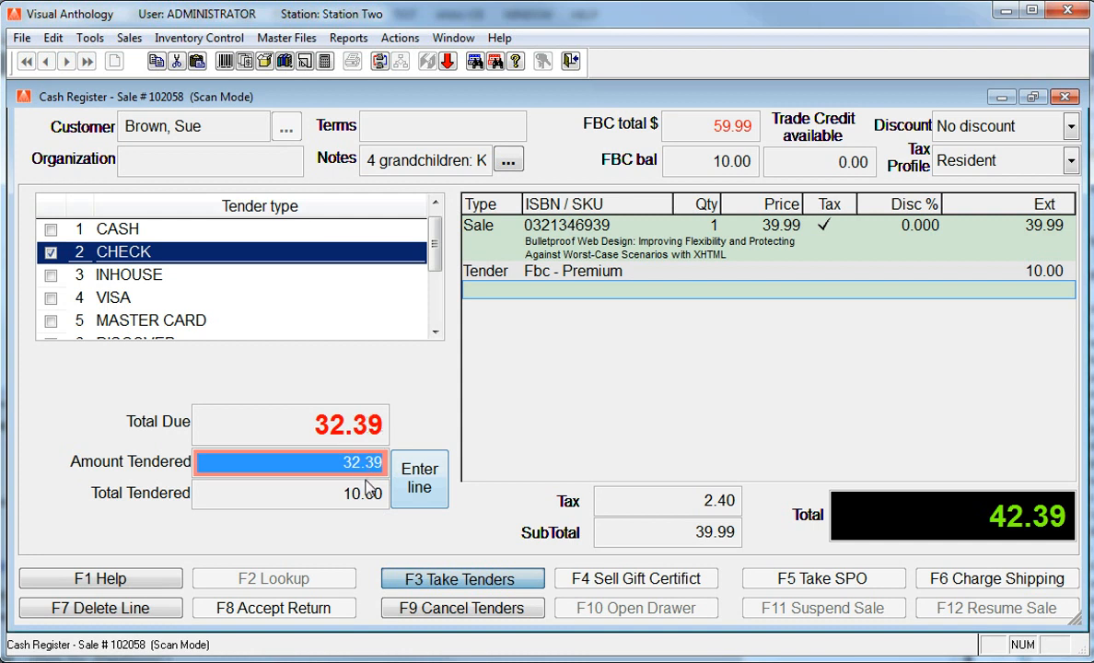
pyautogui.click(418, 480)
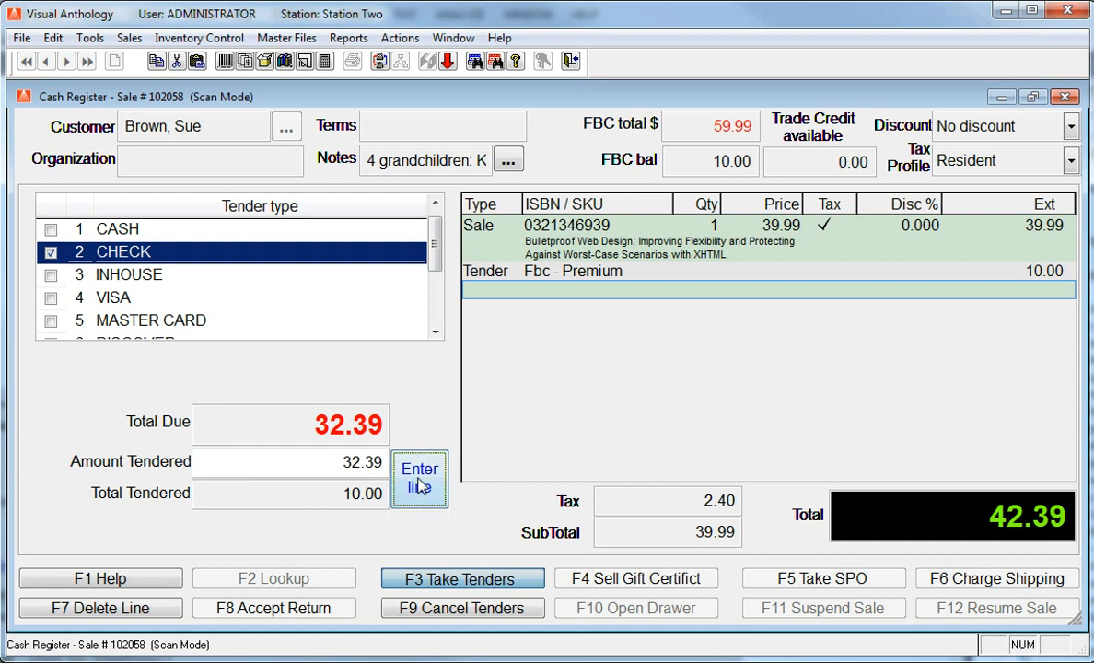
pyautogui.click(422, 375)
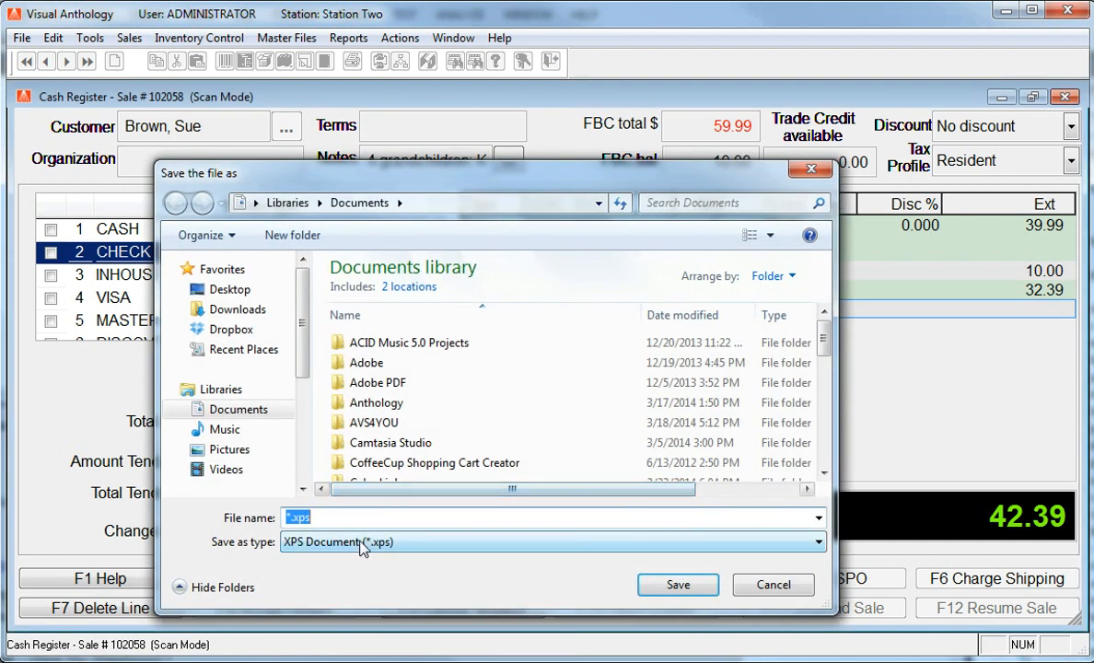
# Save this second receipt as an XPS document in the Documents library and finish the sale
pyautogui.write('d7')
pyautogui.press('Return')
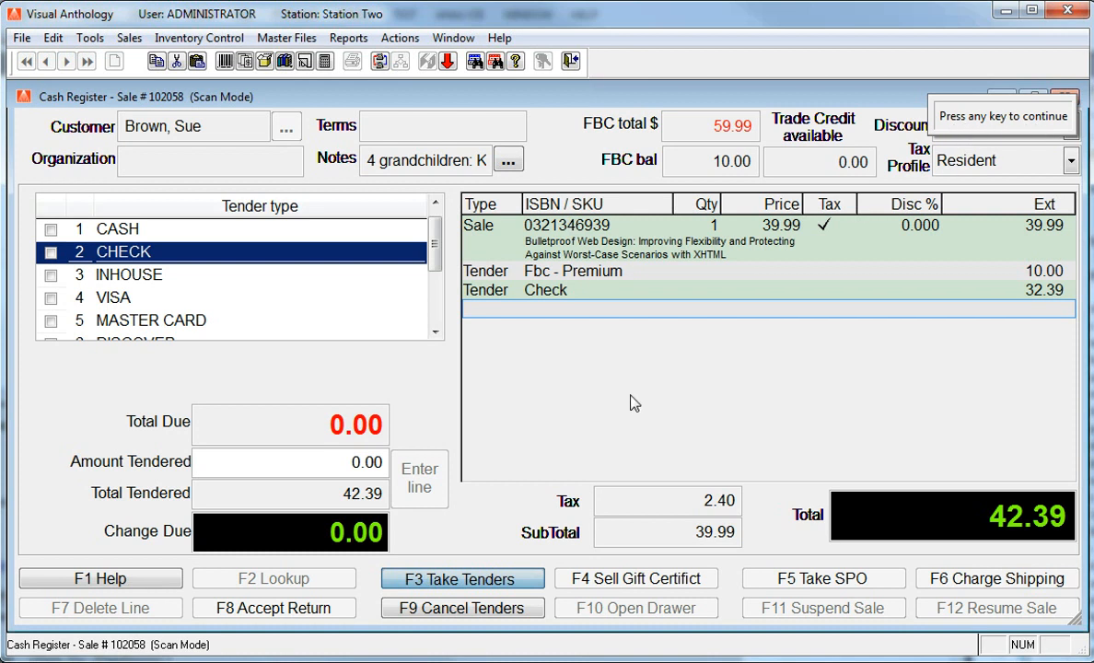
pyautogui.press('Return')
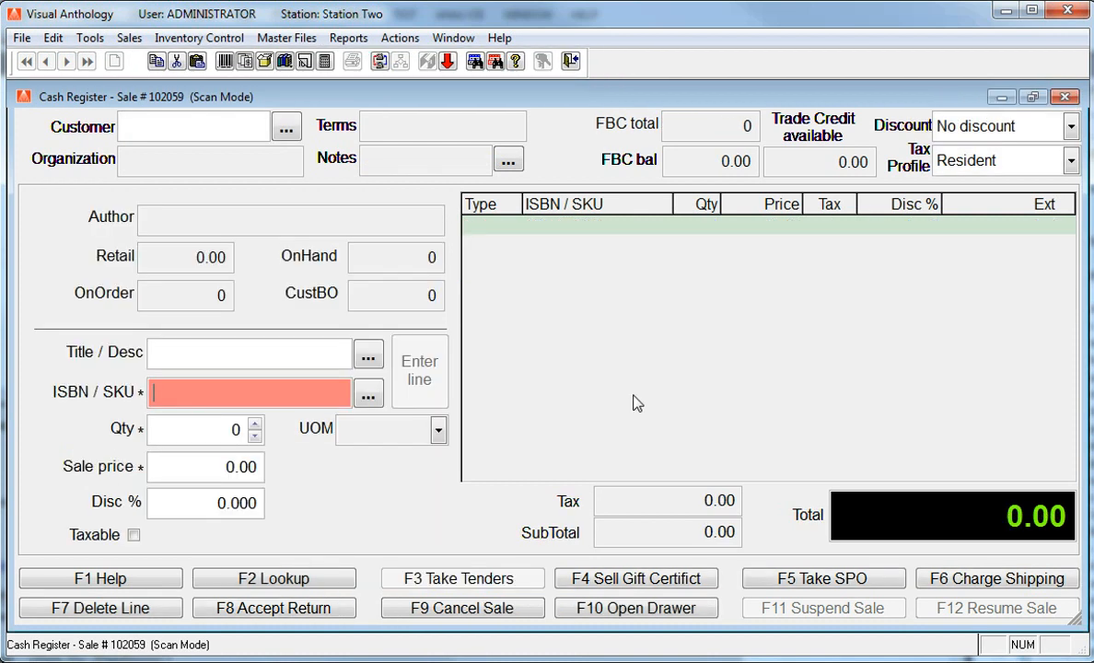